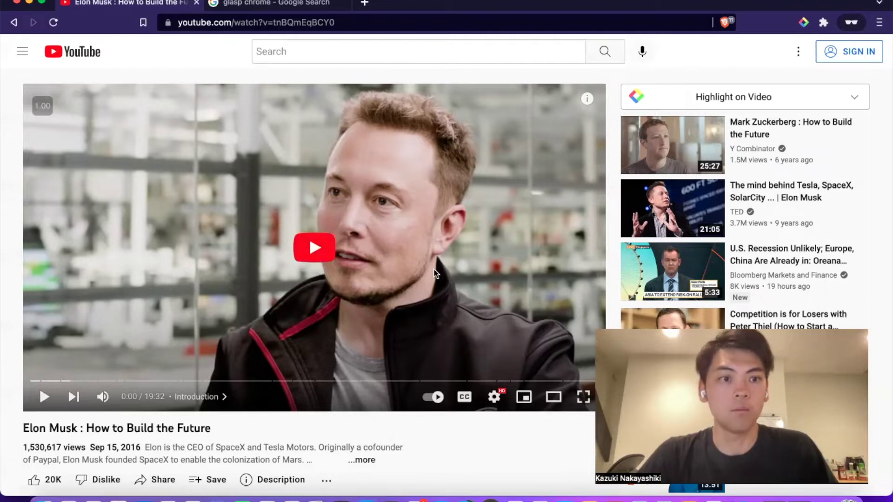
Step: Open Glasp's Chrome Web Store listing from the Google results, then return to the Elon Musk video
left_click(280, 6)
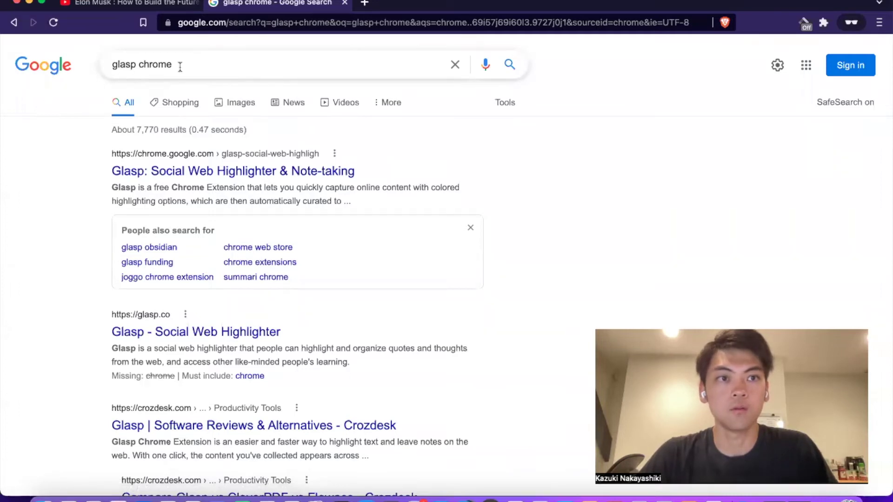
left_click(253, 172)
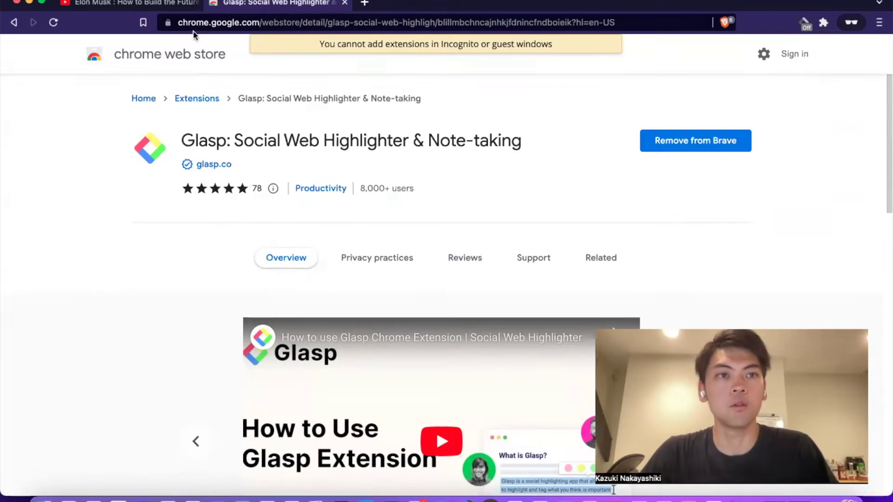
left_click(163, 5)
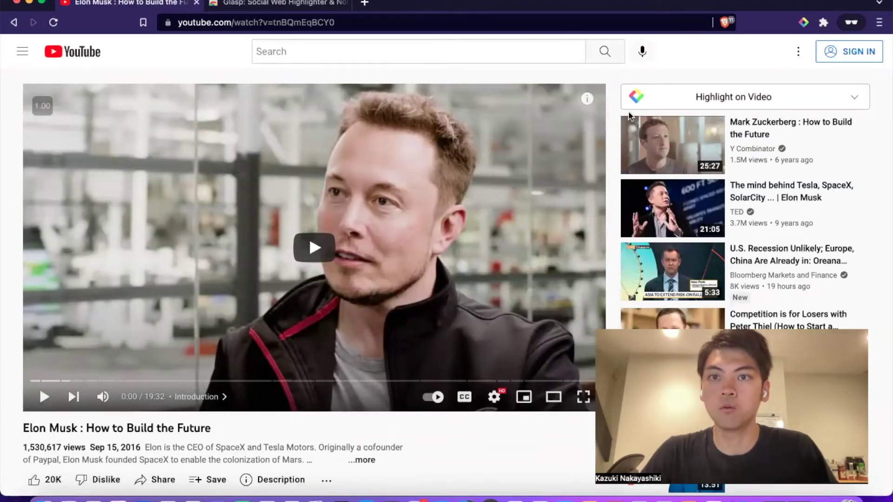
Step: Expand the Glasp transcript beside the Elon Musk video, jump to 1:04, and pause at 1:06
left_click(855, 98)
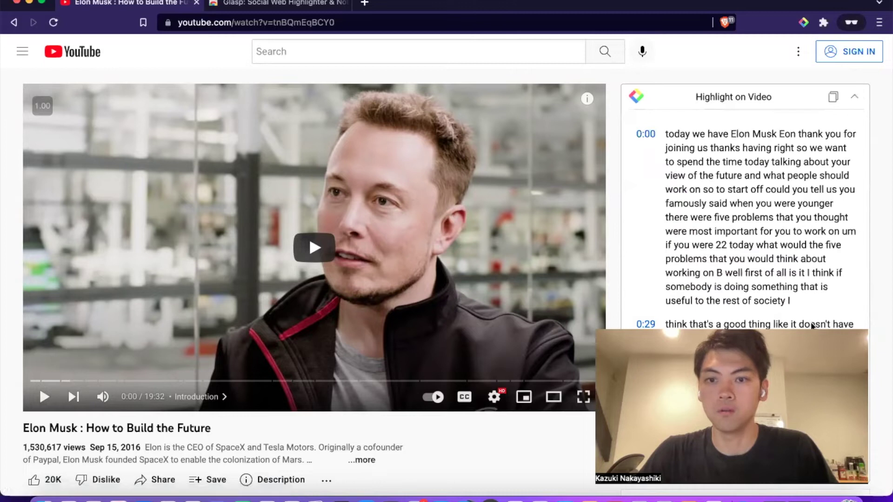
scroll(740, 293, "down", 15)
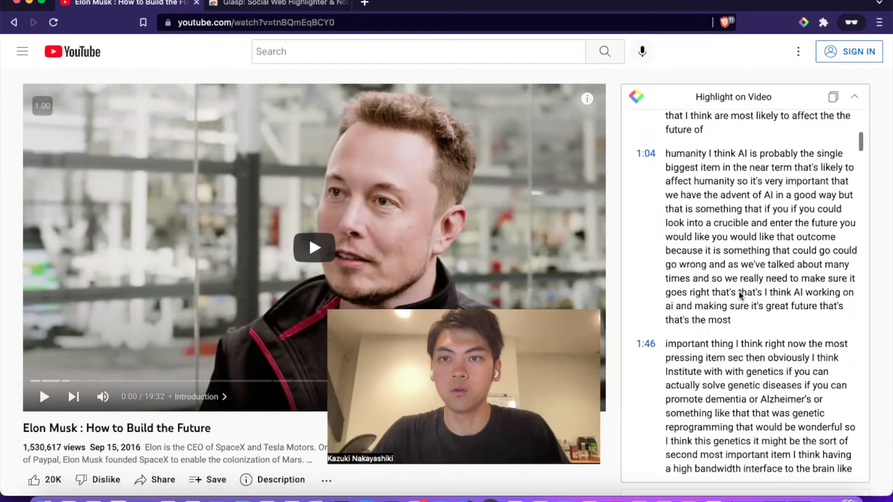
scroll(740, 296, "up", 15)
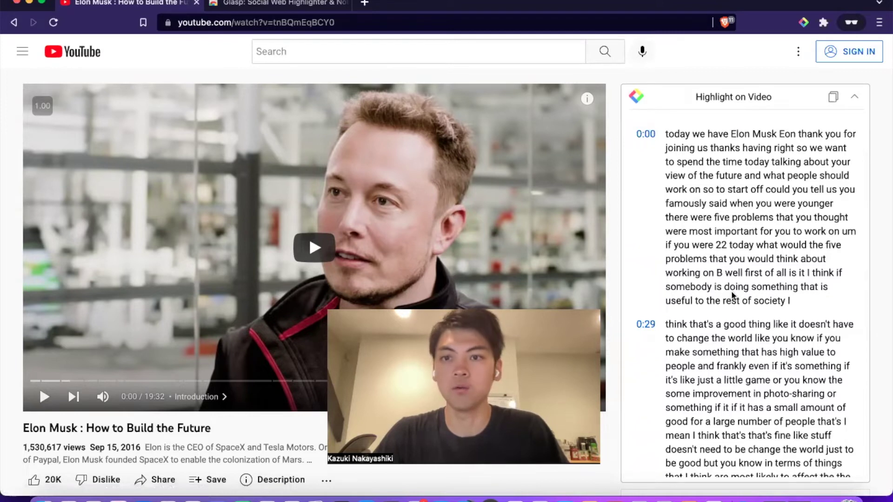
scroll(722, 288, "down", 7)
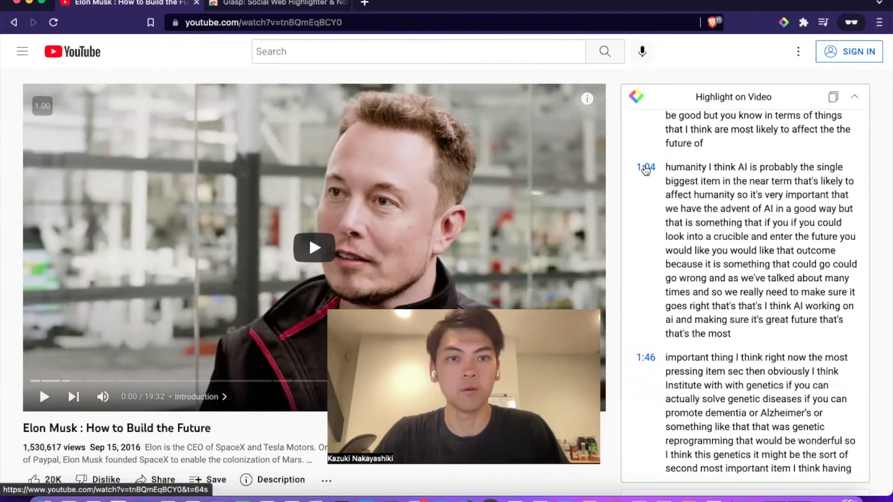
left_click(645, 169)
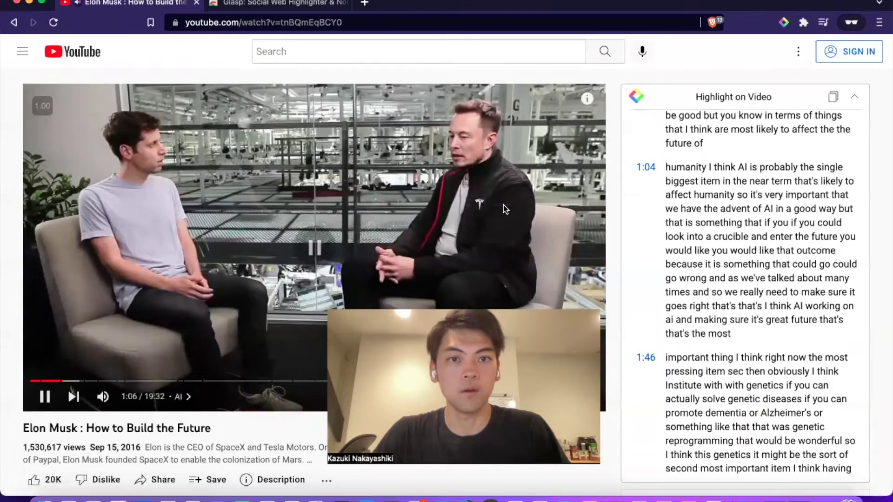
left_click(505, 209)
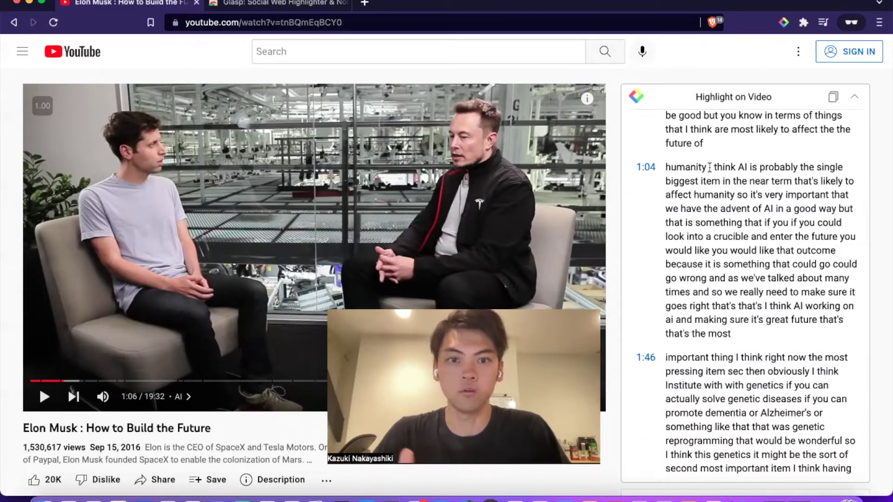
Step: Highlight the 1:04 AI sentences pink and the 1:46 genetics sentences yellow, then list page highlights
left_click_drag(709, 166, 815, 206)
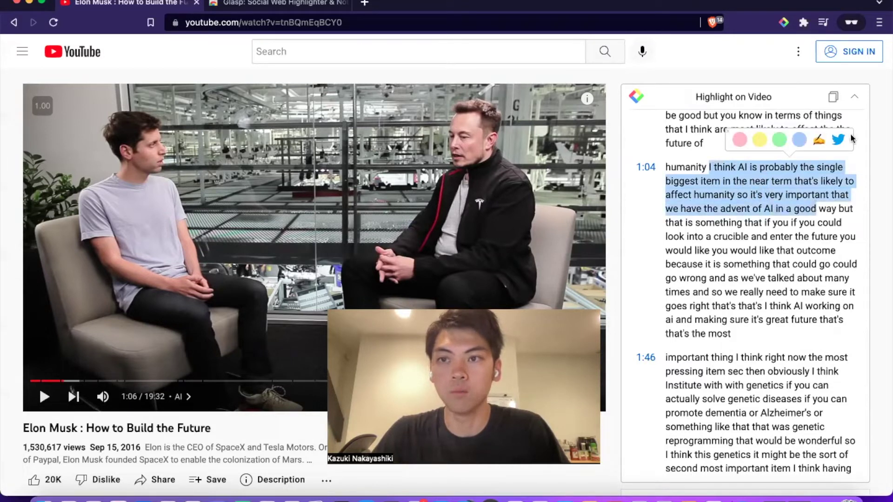
left_click(740, 141)
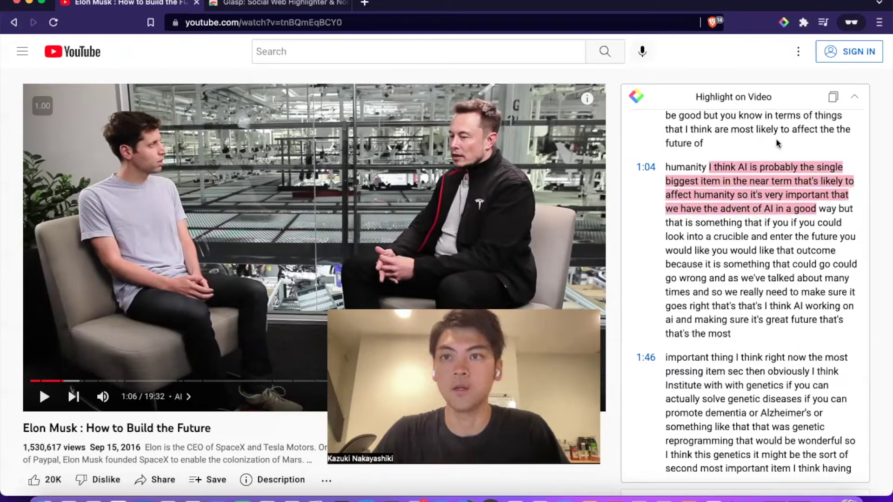
scroll(747, 212, "down", 4)
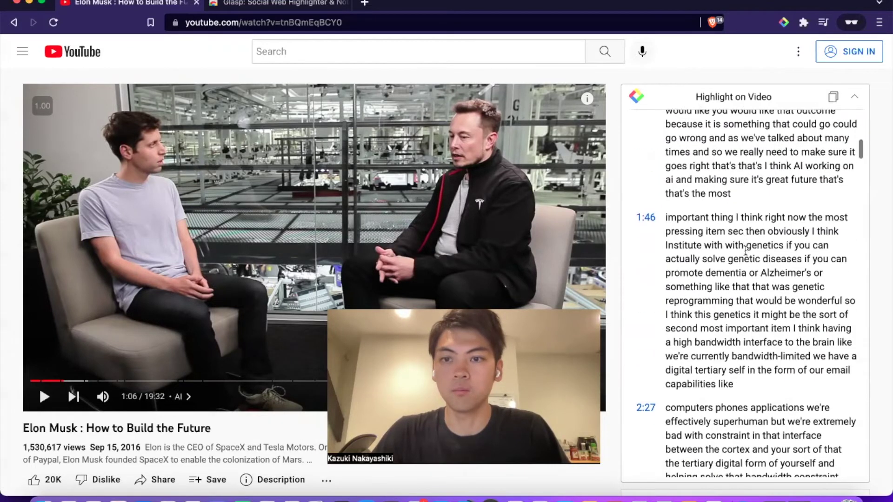
left_click_drag(735, 181, 755, 259)
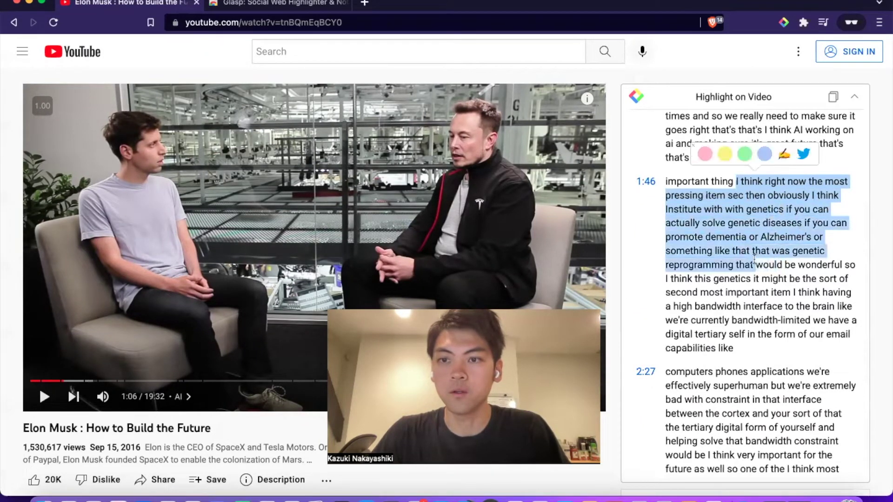
left_click(725, 154)
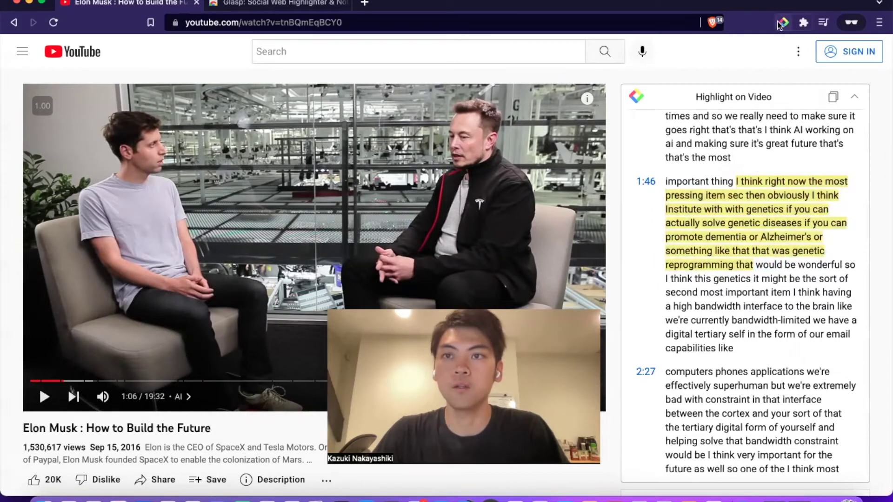
left_click(783, 23)
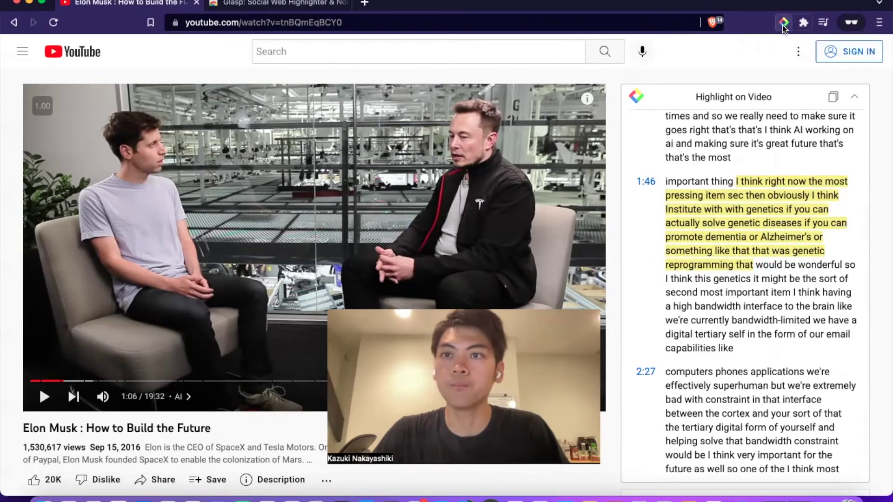
Step: Add the note 'AI is important!' to the pink AI highlight card and close the Glasp sidebar
scroll(782, 205, "down", 1)
left_click(782, 204)
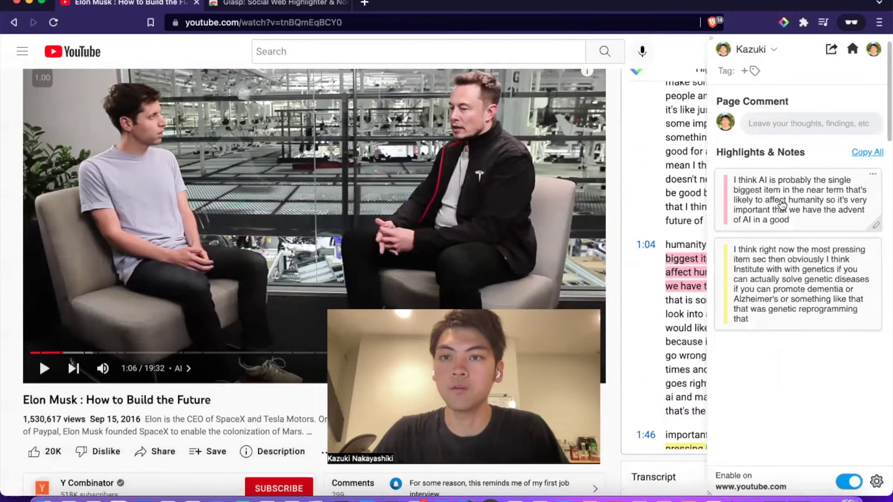
left_click(787, 260)
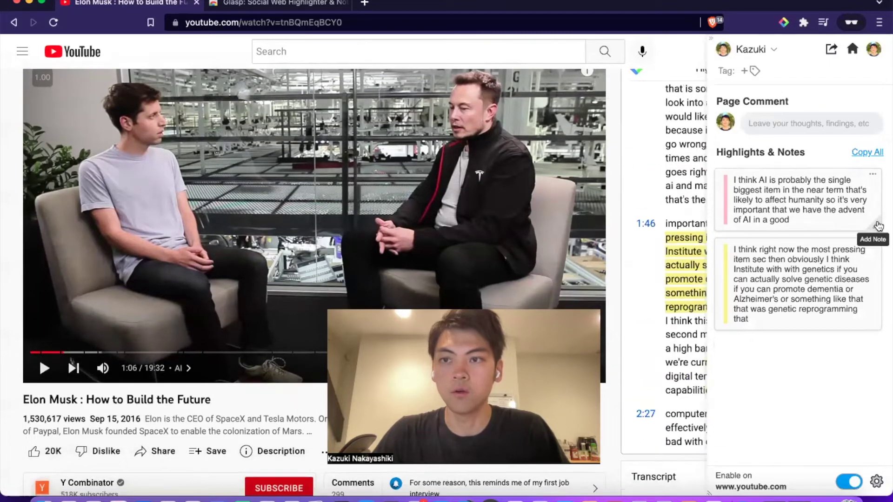
left_click(875, 225)
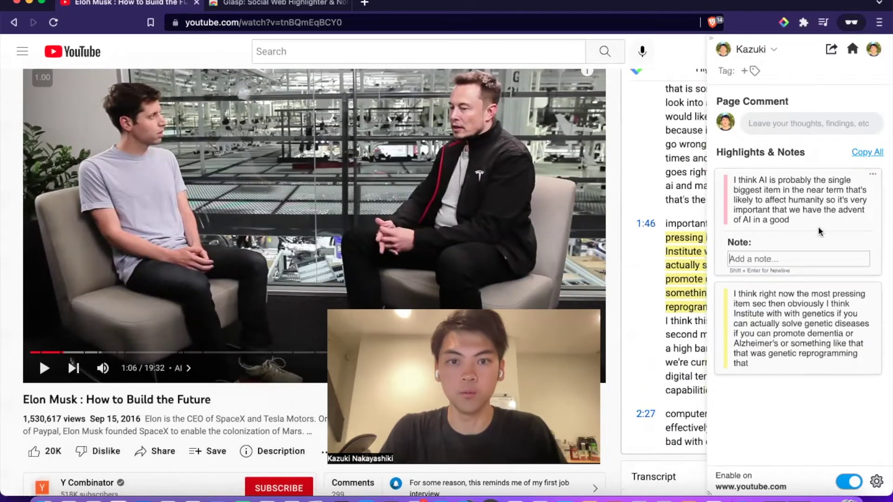
type("AI is important!")
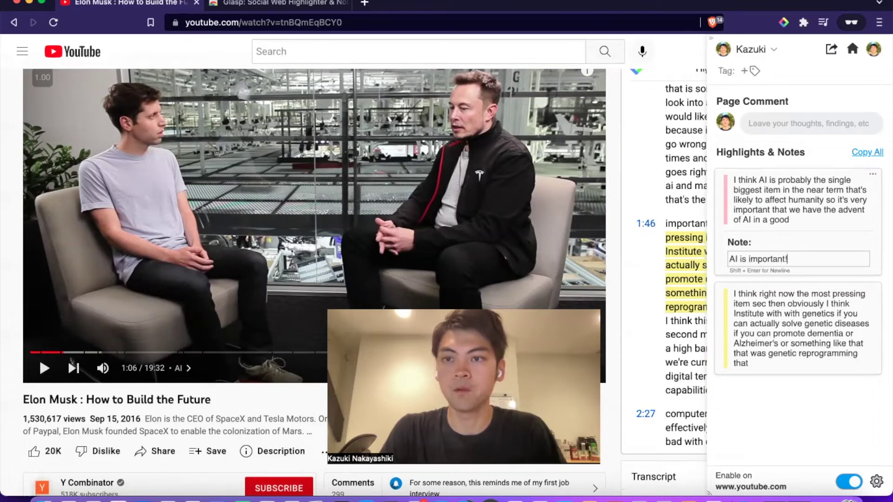
key("Return")
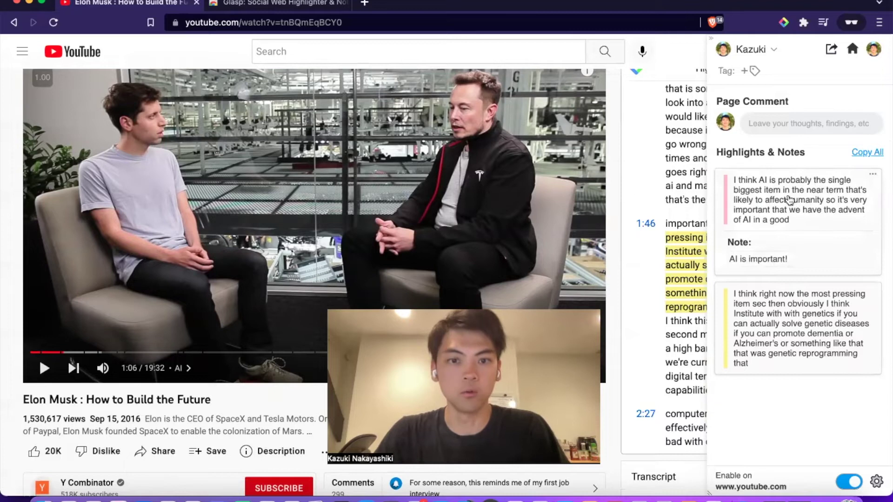
left_click(784, 22)
scroll(734, 185, "up", 10)
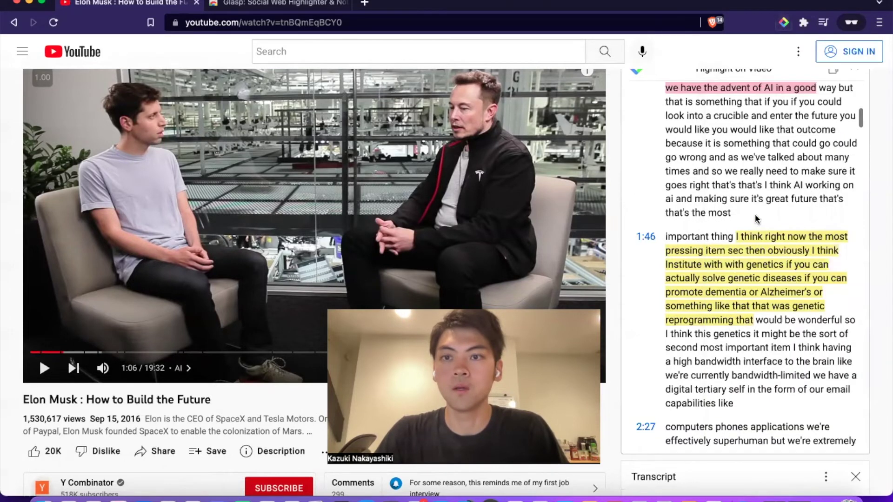
scroll(734, 185, "up", 2)
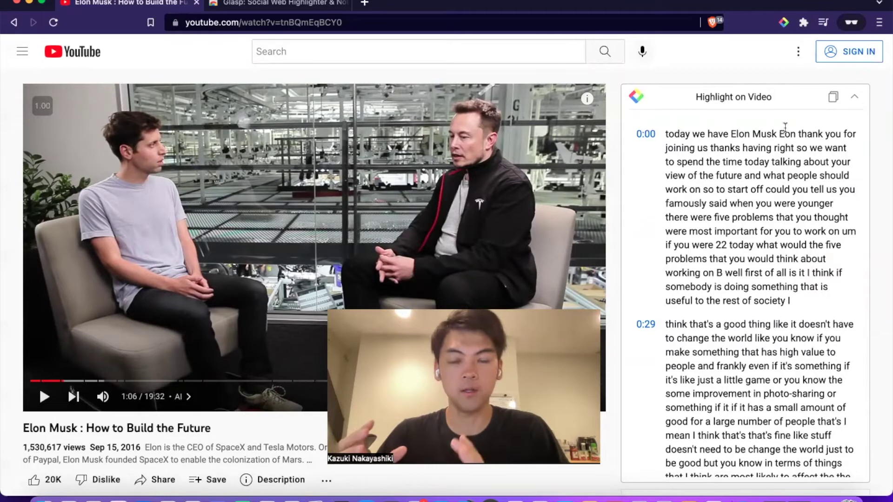
left_click(834, 98)
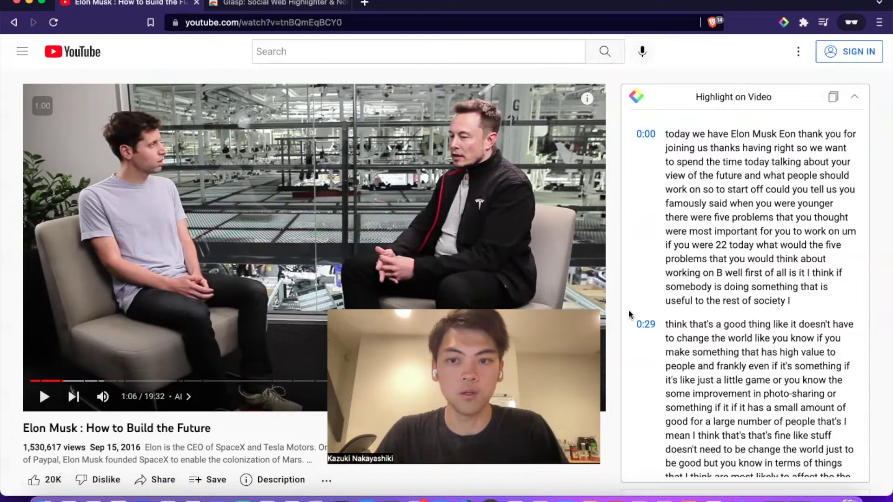
left_click(317, 498)
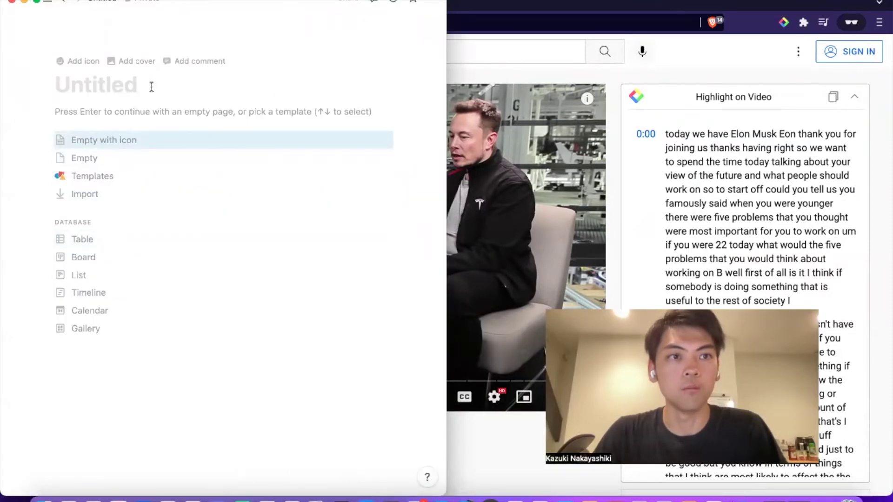
Step: Paste the copied video notes into the Untitled Notion page and review the embed, highlights and transcript
key("super+v")
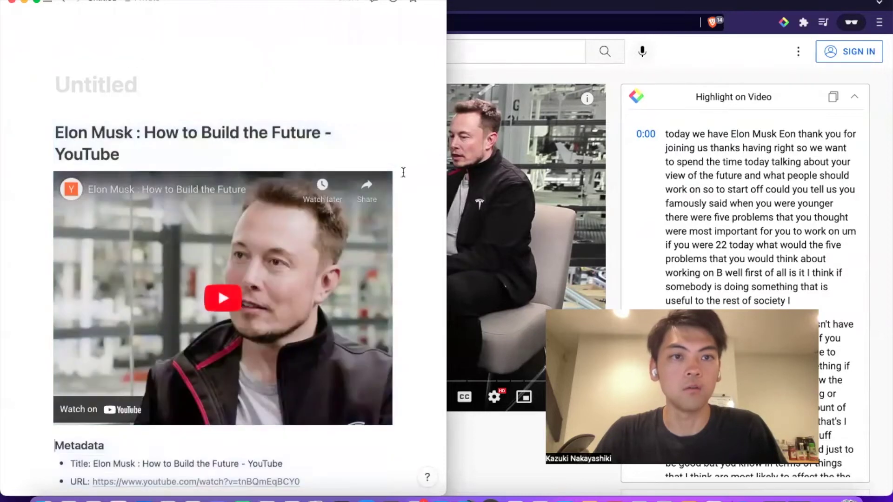
scroll(403, 173, "down", 4)
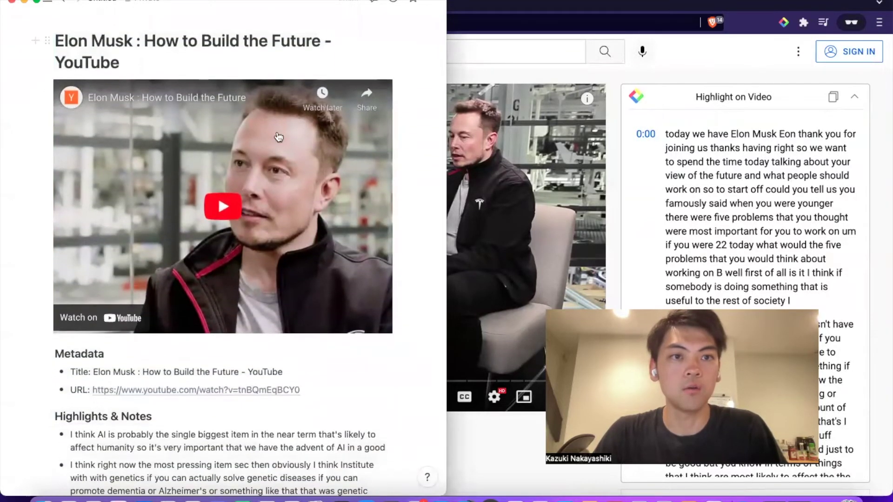
scroll(279, 137, "down", 10)
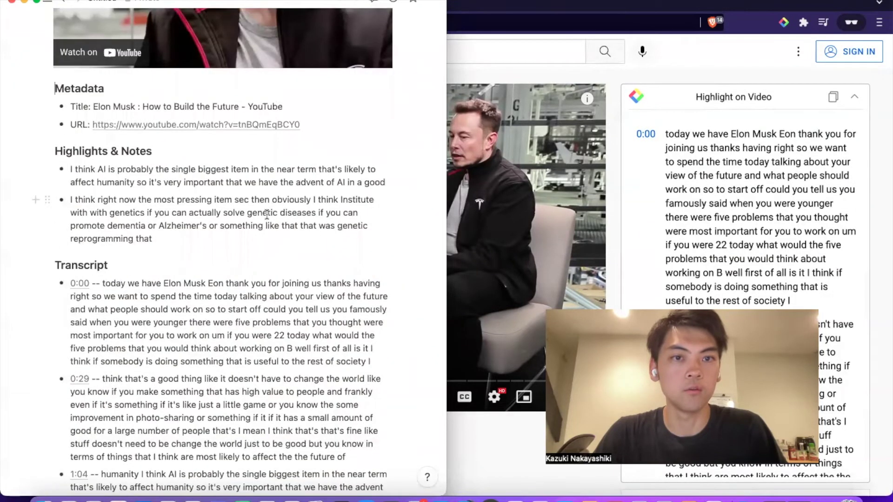
scroll(266, 214, "down", 6)
scroll(273, 209, "down", 20)
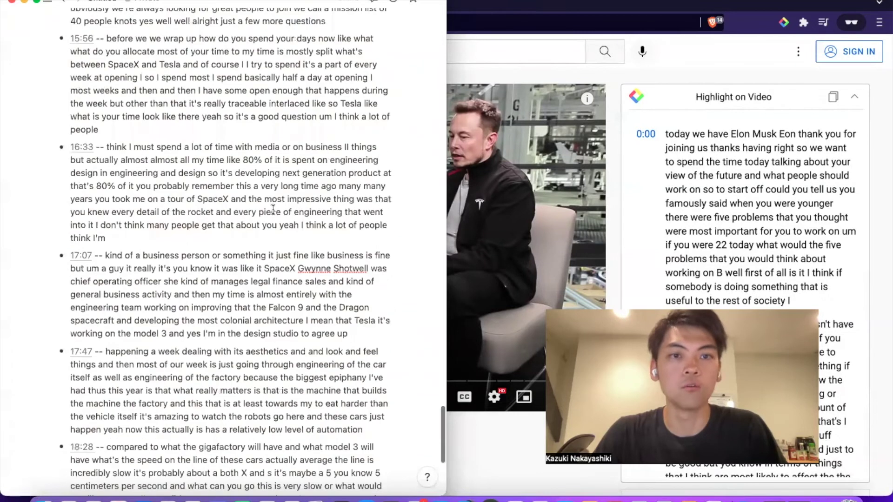
scroll(273, 209, "up", 20)
scroll(293, 148, "down", 10)
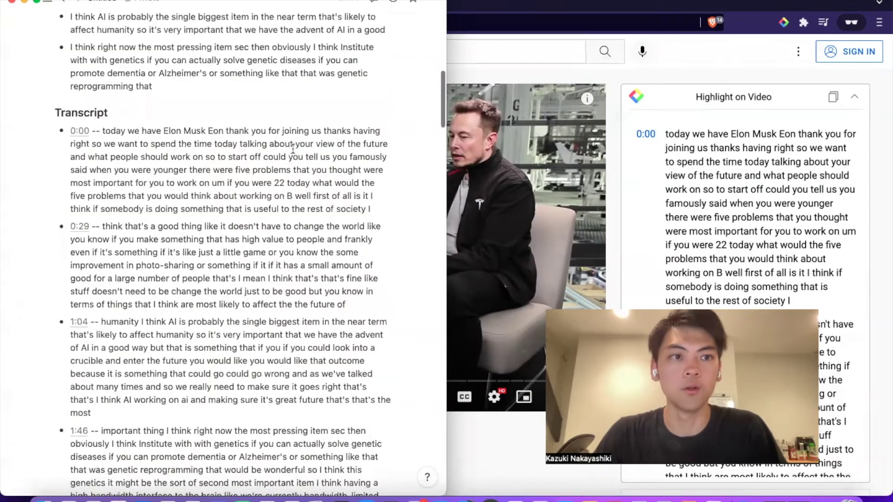
scroll(292, 148, "down", 4)
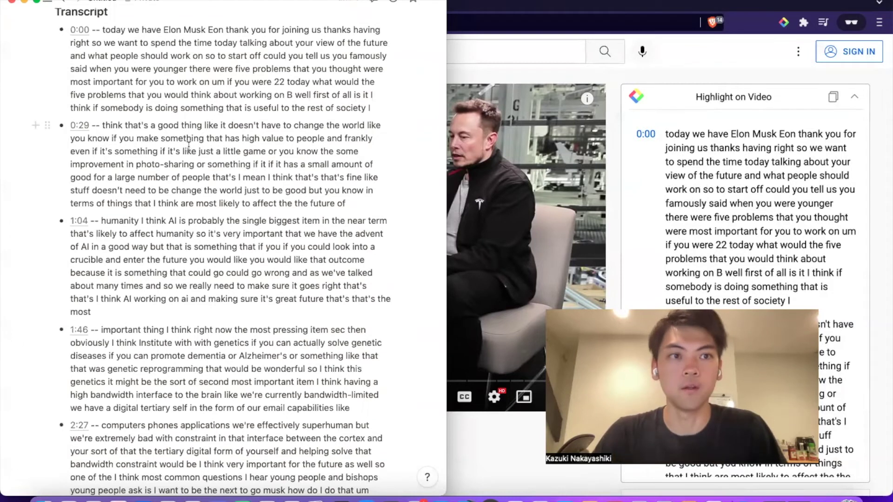
scroll(189, 145, "up", 15)
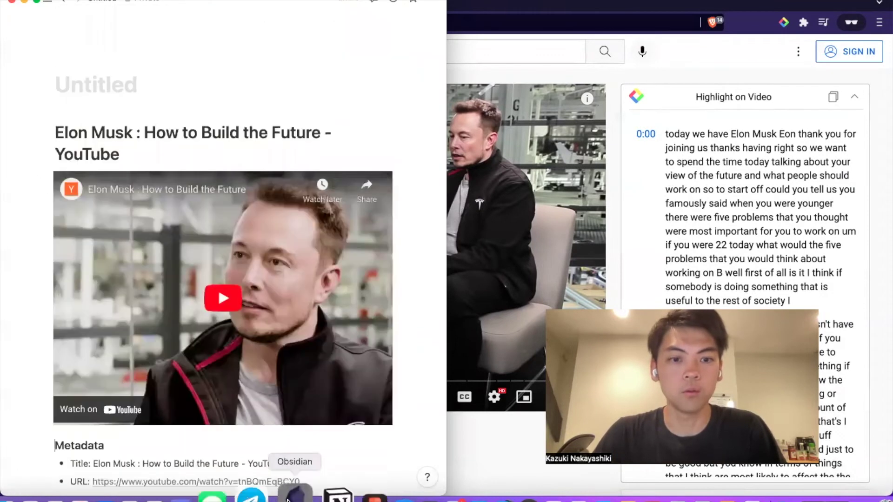
Step: Paste the copied video notes into Obsidian's empty Untitled note and scroll back to the top
left_click(287, 499)
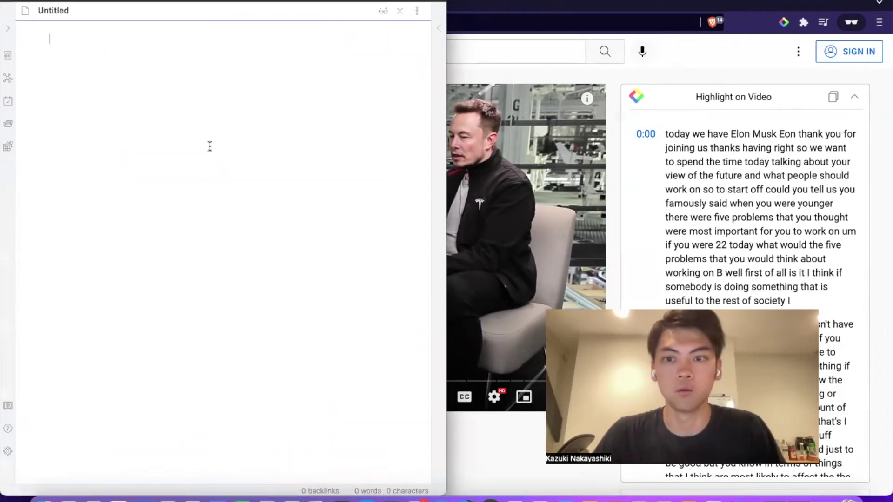
key("super+v")
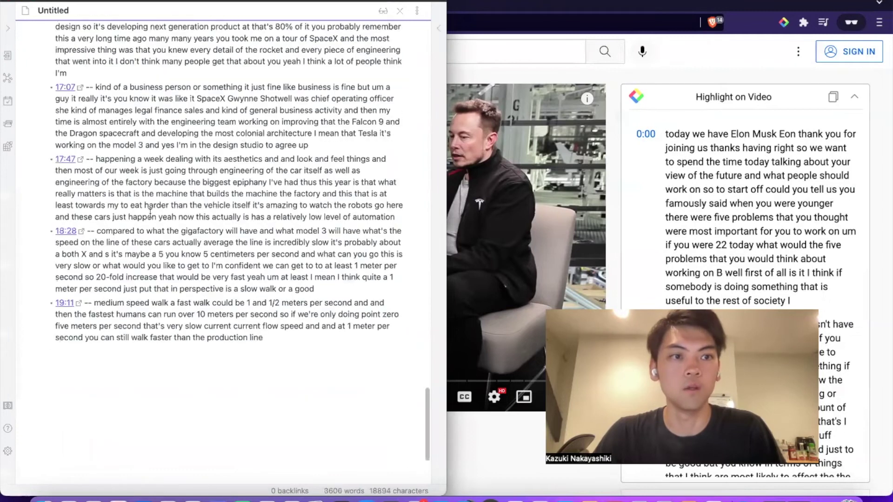
scroll(221, 256, "up", 20)
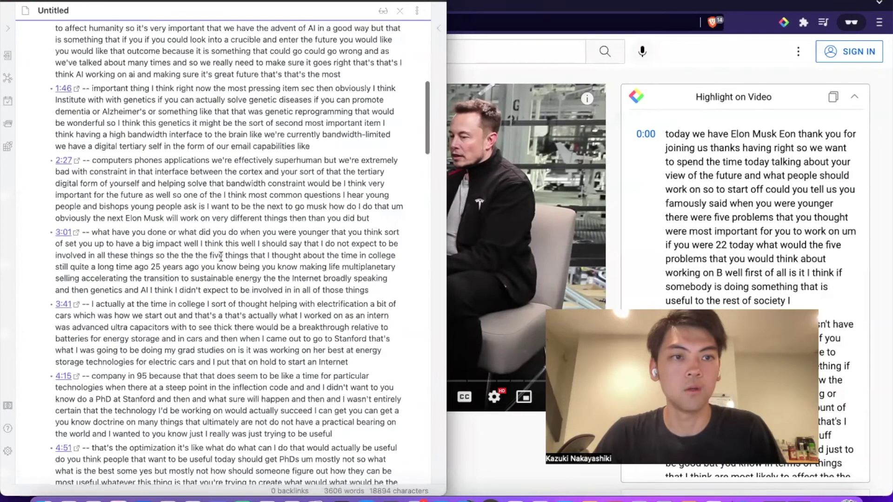
scroll(250, 244, "up", 5)
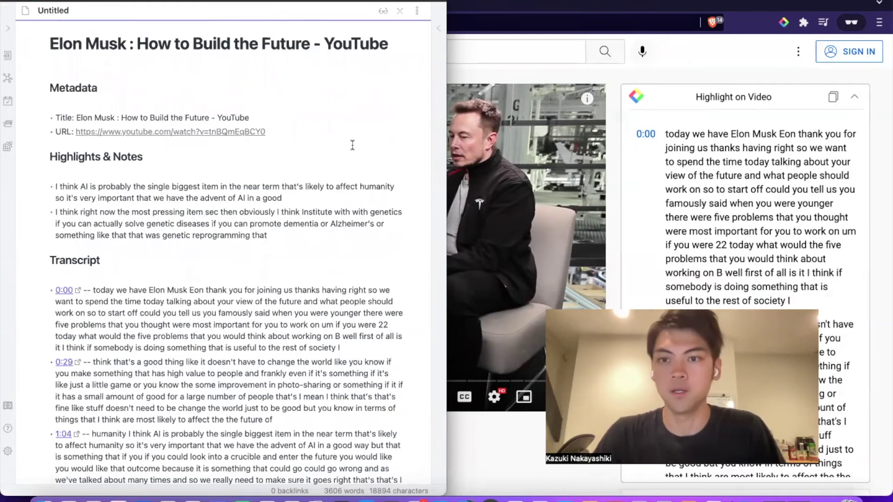
Step: Open the Glasp profile, filter pages by Sep 13, then clear the filter to list all pages
left_click(615, 107)
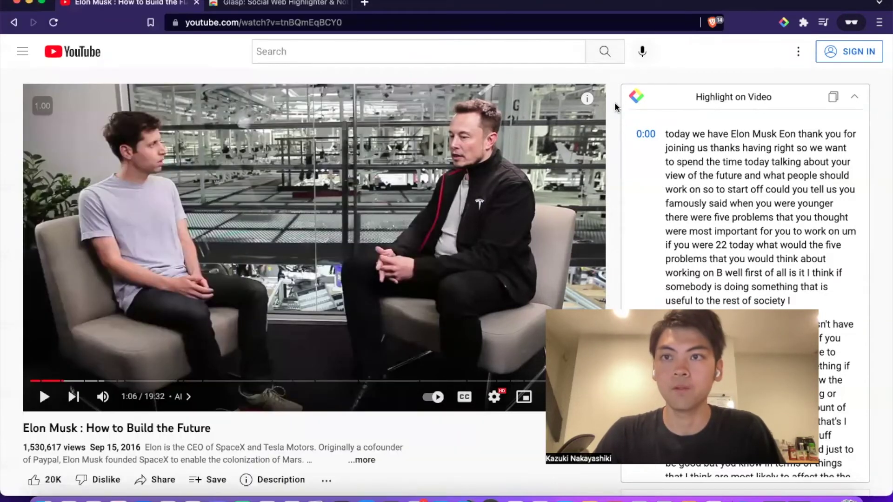
left_click(783, 23)
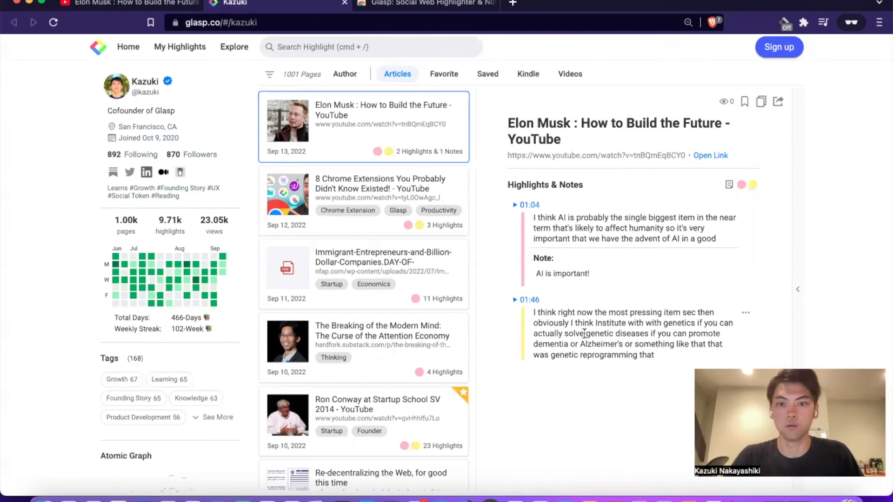
mouse_move(223, 260)
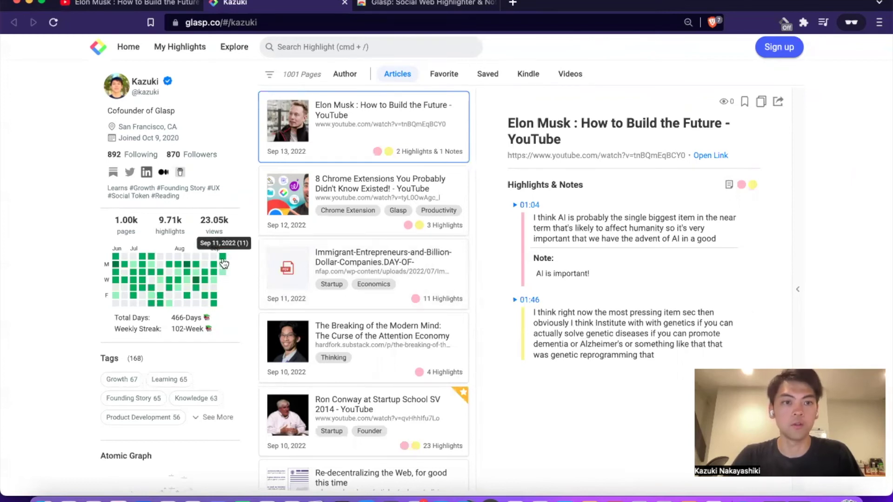
left_click(223, 272)
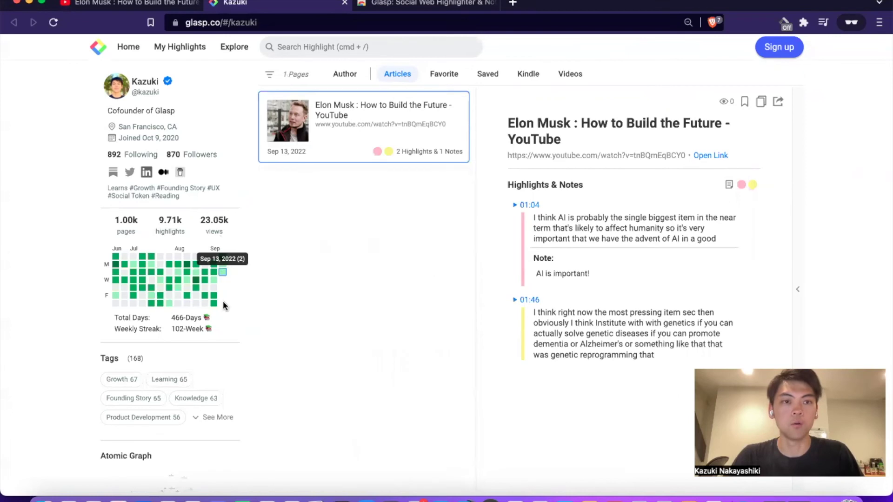
left_click(223, 273)
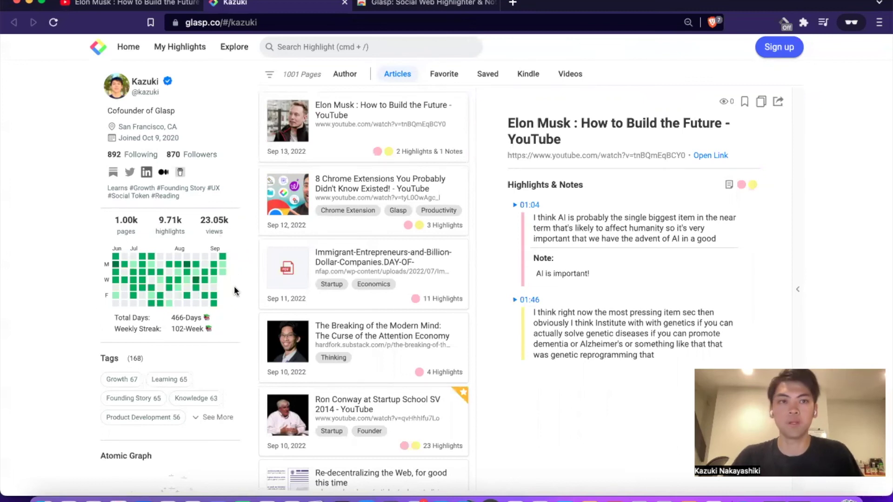
Step: Switch back to the YouTube video tab with both highlights and the 'AI is important!' note listed
left_click(158, 4)
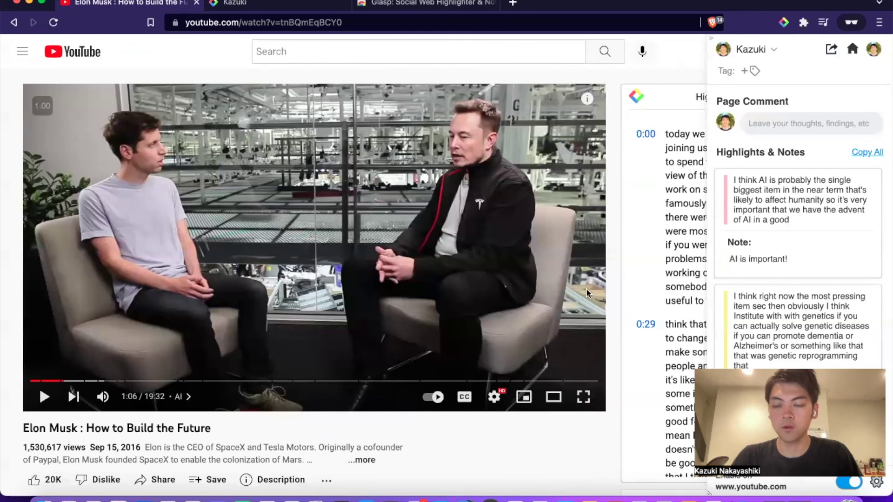
left_click_drag(696, 370, 558, 271)
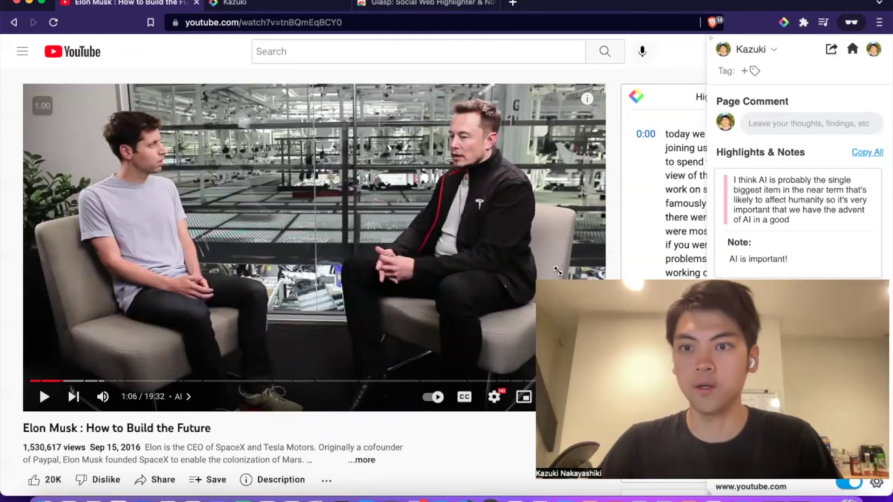